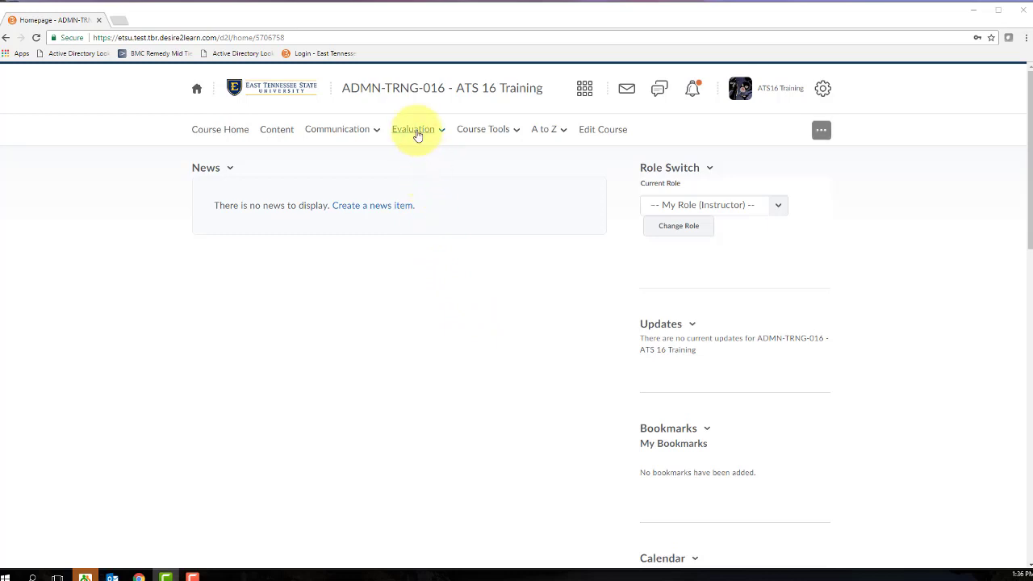
Open the course's Grades area, review the current grade book settings, and start the Grades Setup Wizard.
click(415, 131)
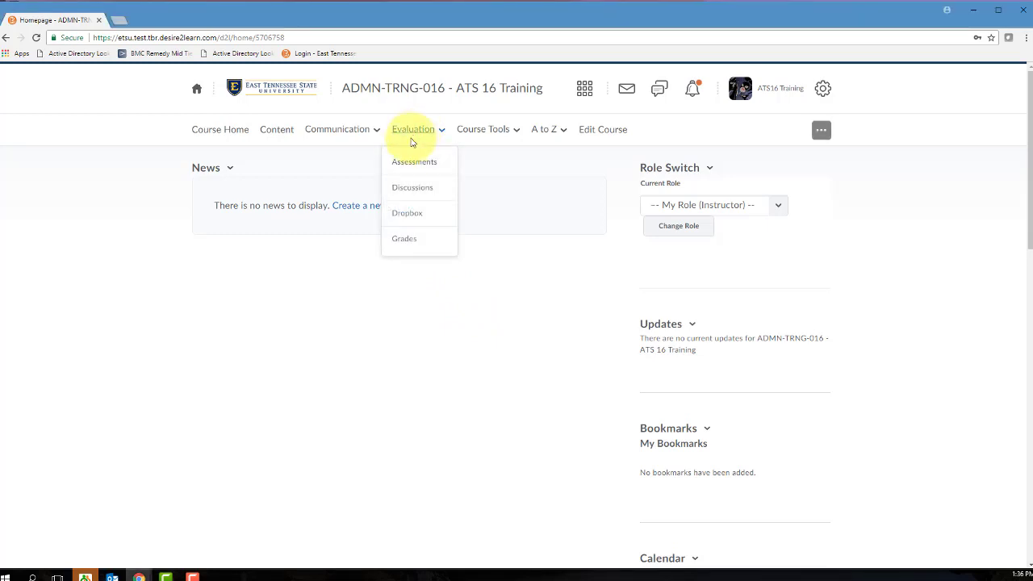
click(407, 244)
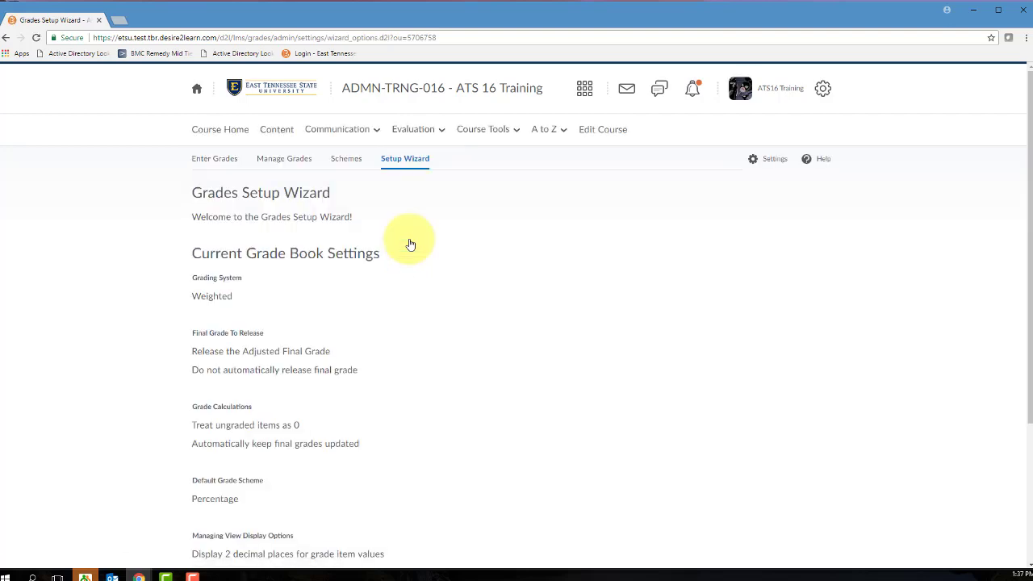
scroll(410, 243, down, 3)
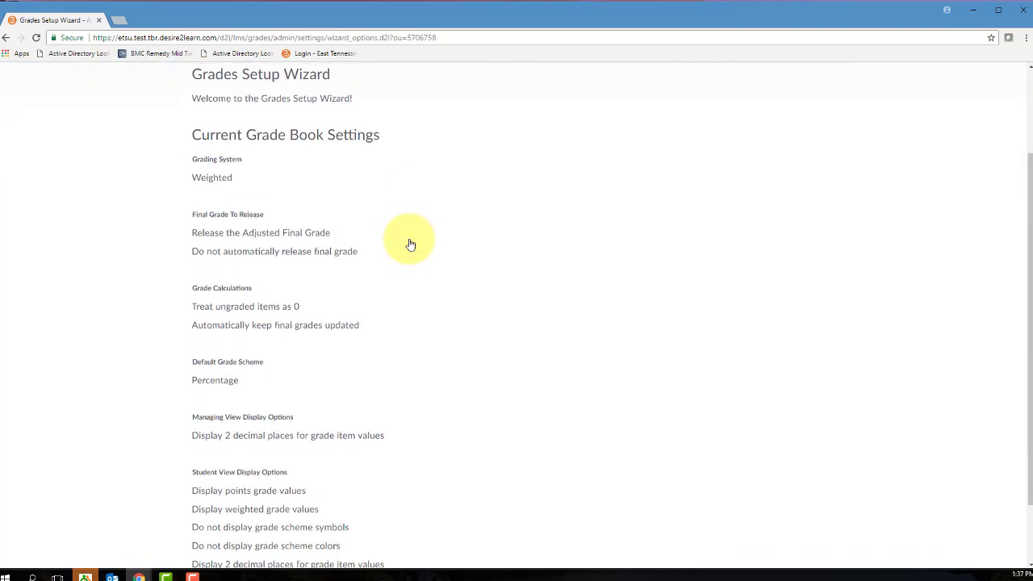
scroll(411, 243, up, 3)
scroll(410, 244, down, 2)
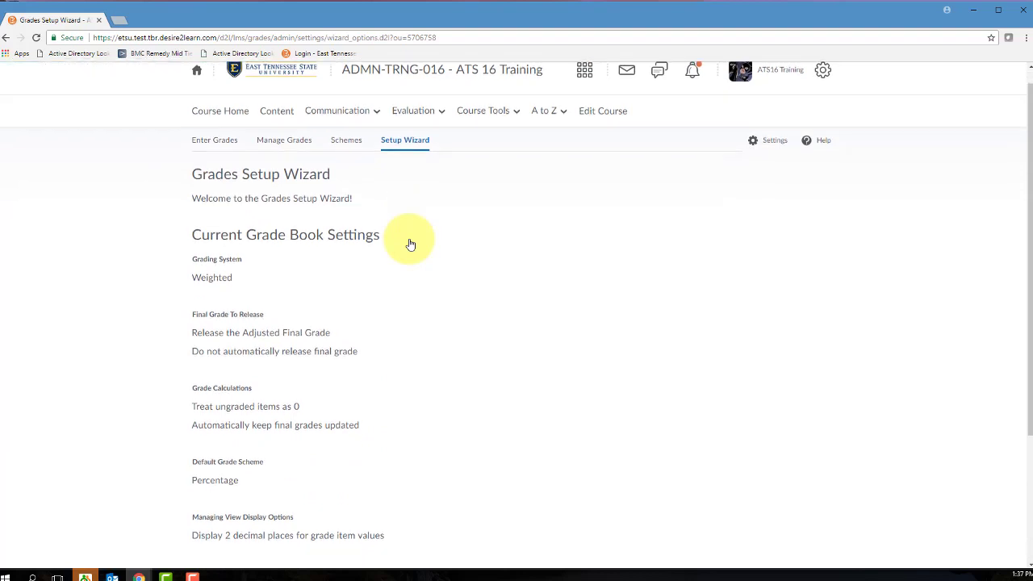
scroll(410, 244, up, 2)
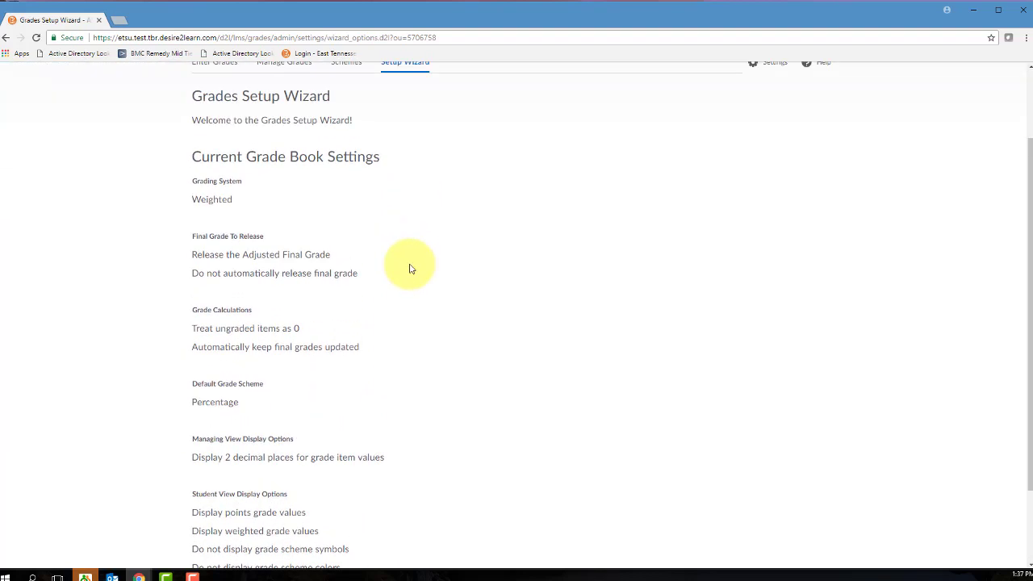
scroll(414, 265, down, 2)
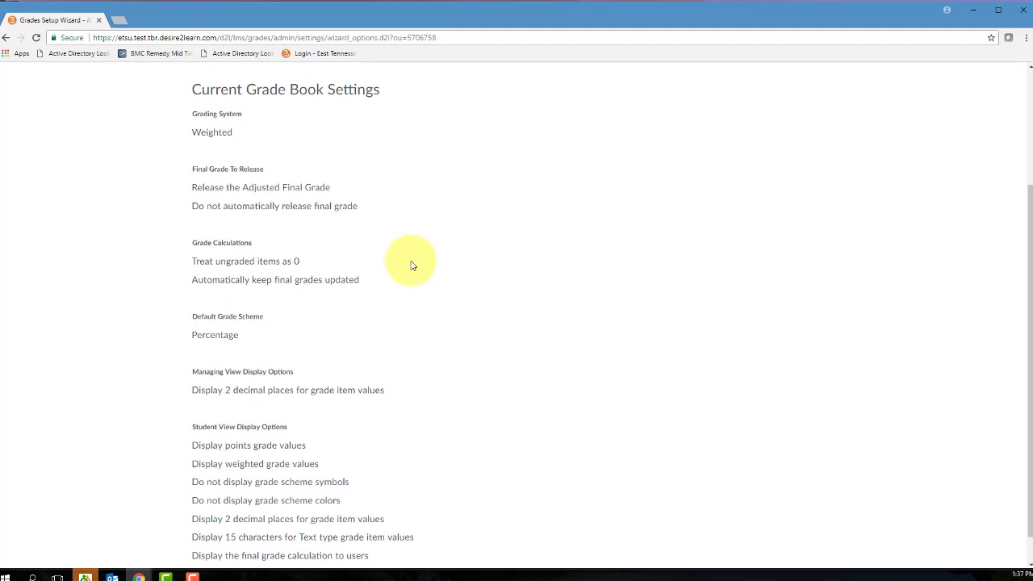
scroll(410, 264, up, 3)
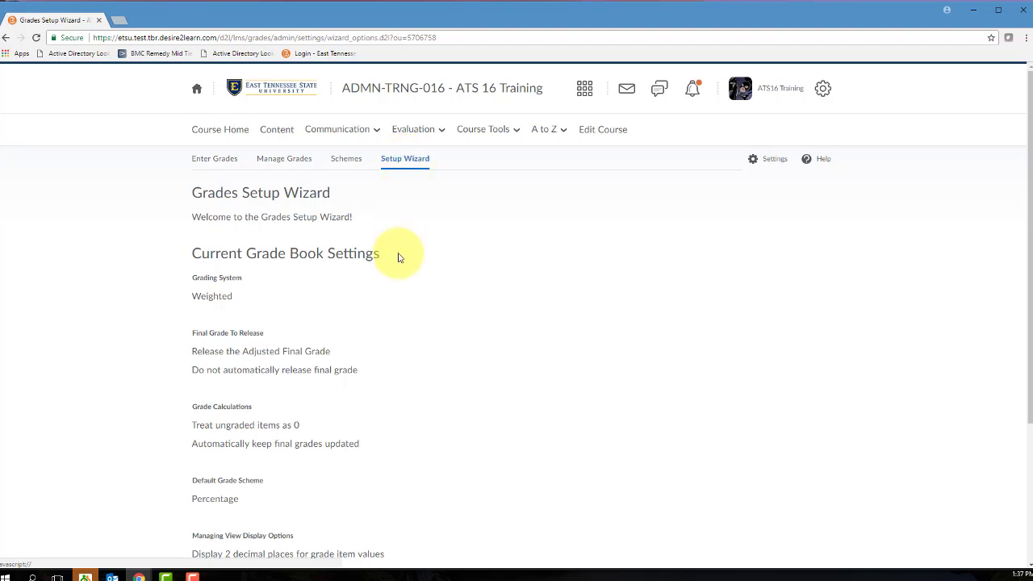
scroll(397, 255, down, 3)
click(214, 553)
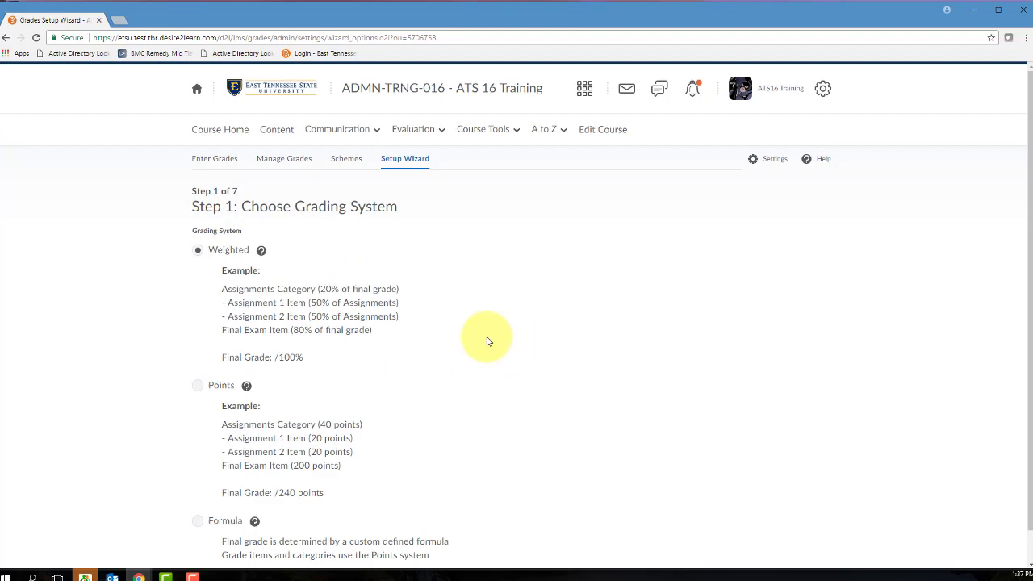
Choose Points as the grading system and continue to the final grade release settings.
scroll(494, 348, down, 1)
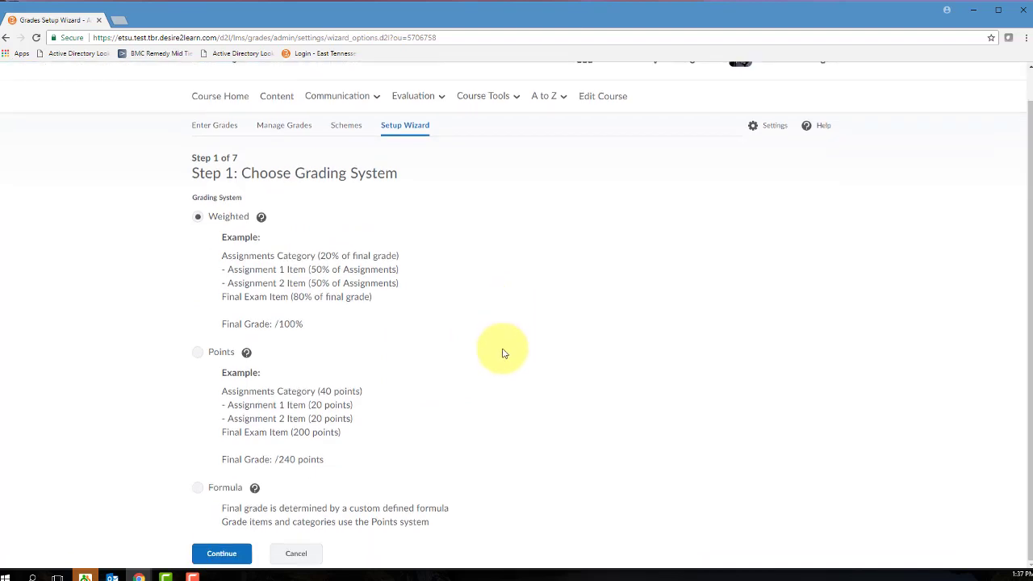
scroll(502, 355, up, 1)
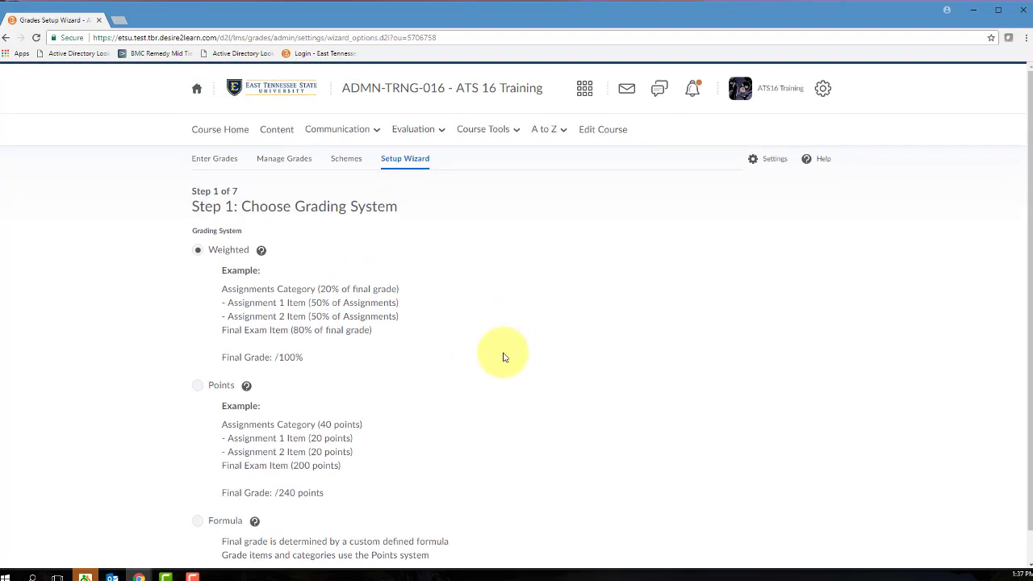
scroll(503, 356, down, 1)
scroll(503, 357, up, 1)
scroll(503, 357, down, 1)
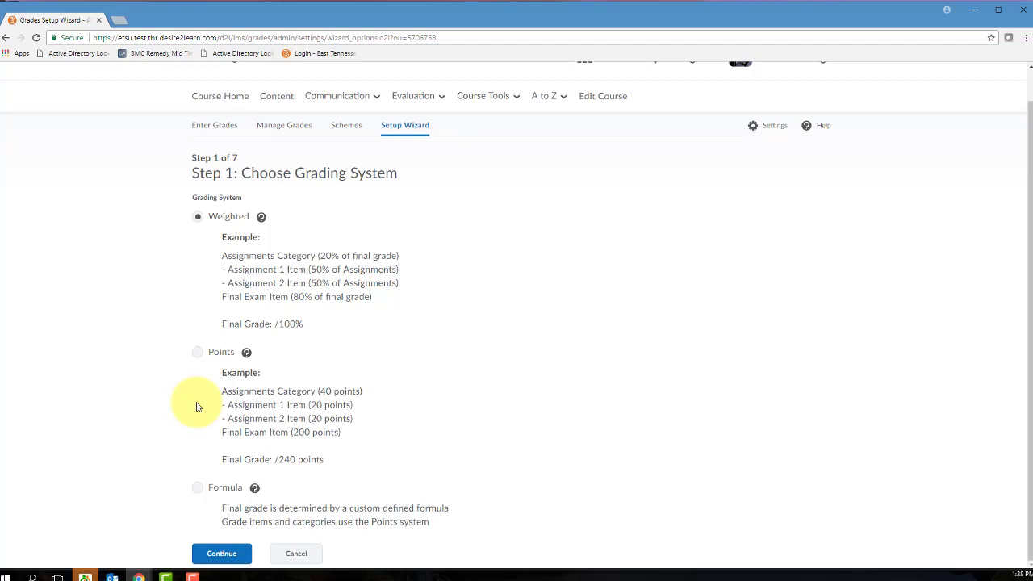
click(197, 354)
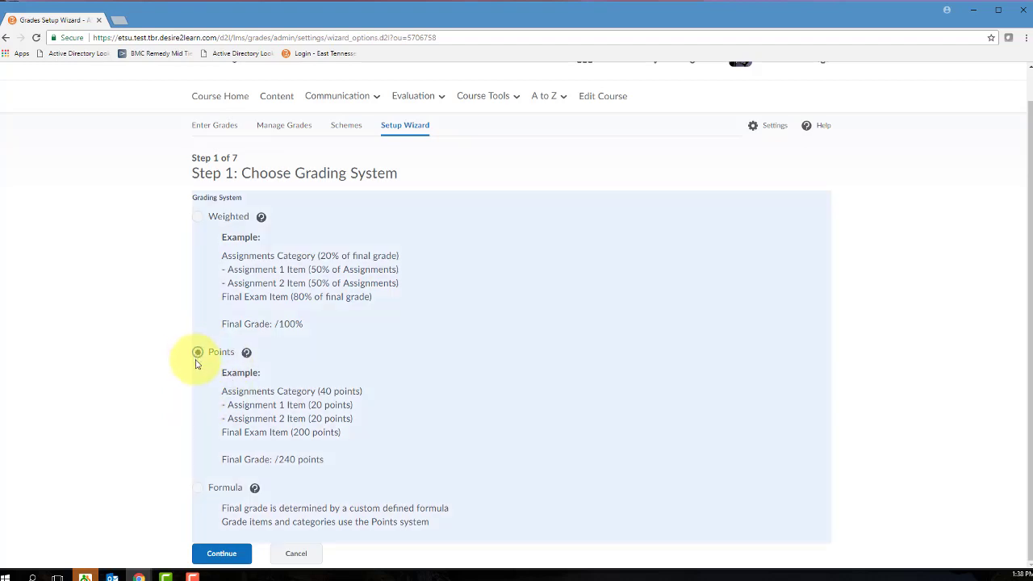
click(221, 553)
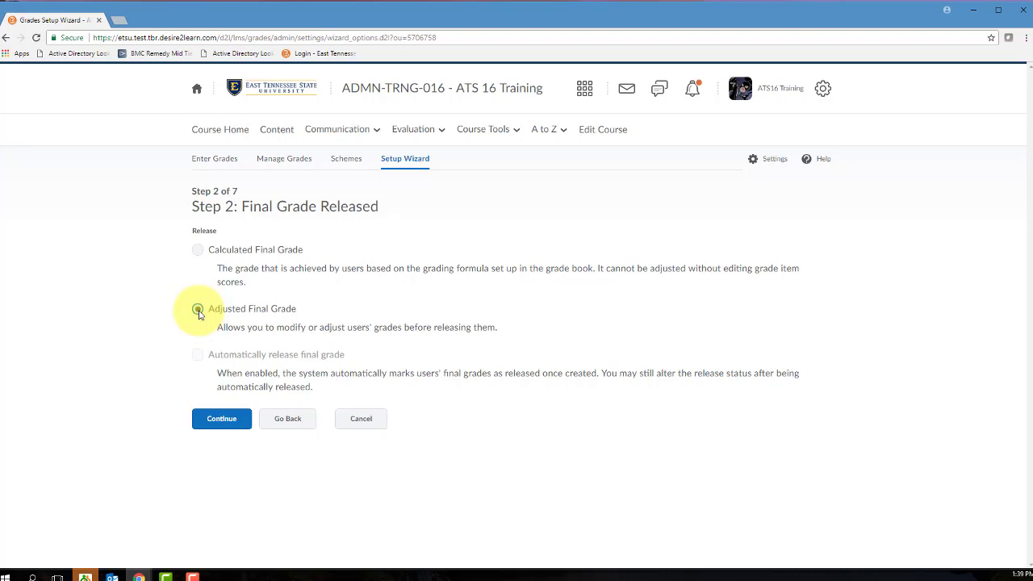
Select Adjusted Final Grade for release and set the grade calculations to drop ungraded items.
click(197, 311)
click(220, 420)
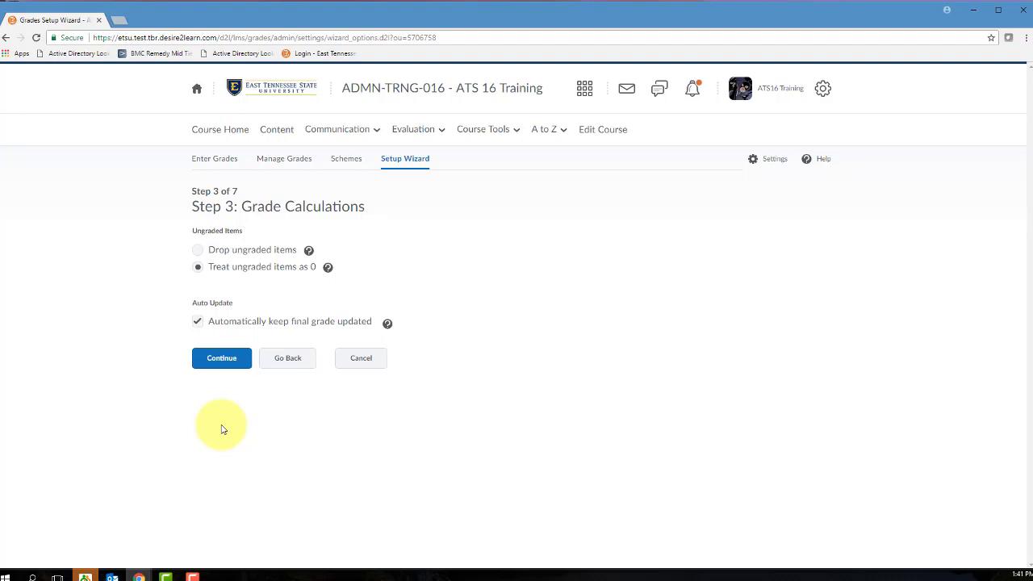
click(197, 251)
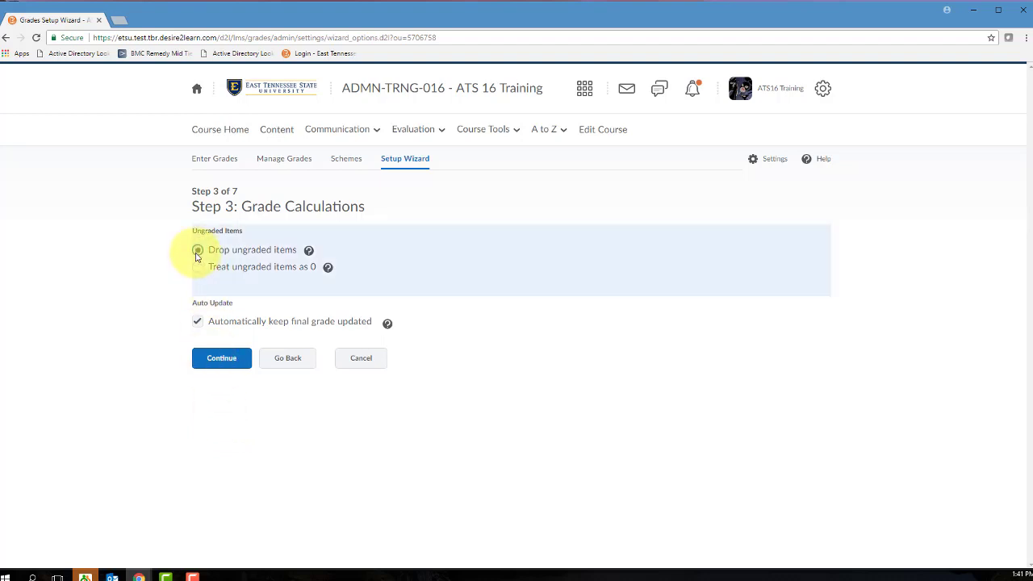
click(217, 358)
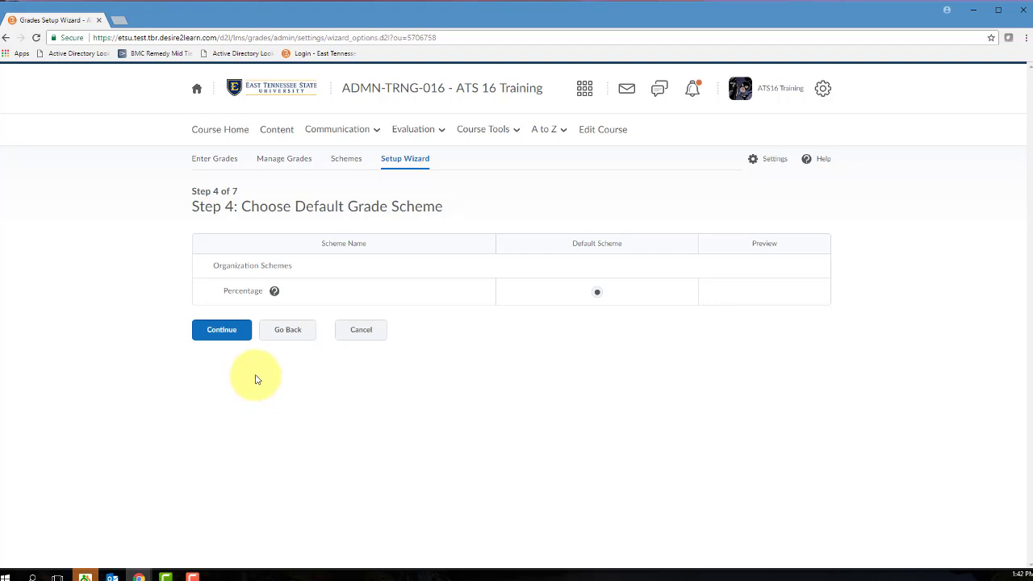
Accept Percentage as the default grade scheme and 2 decimal places for the managing view.
click(222, 330)
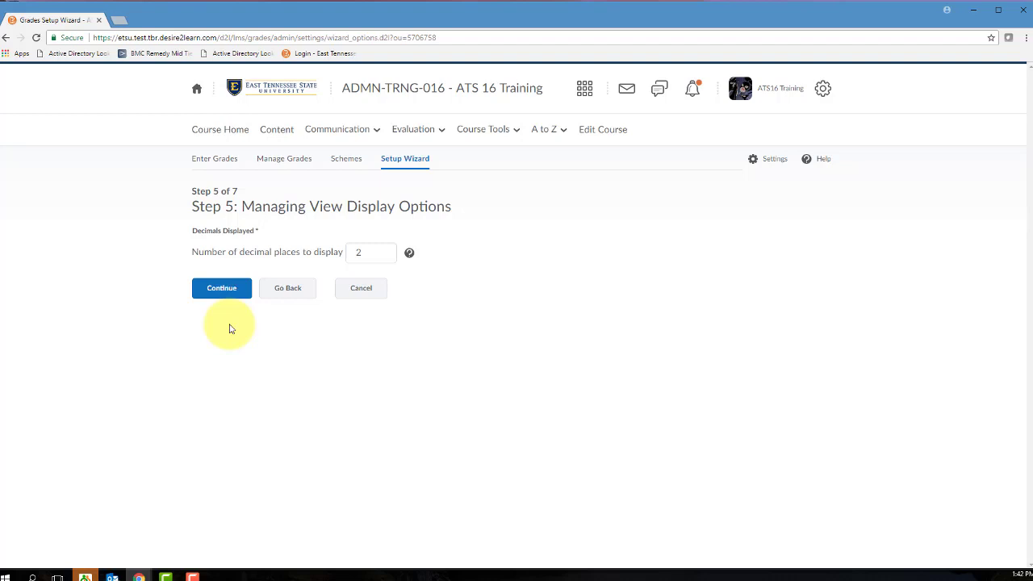
click(229, 288)
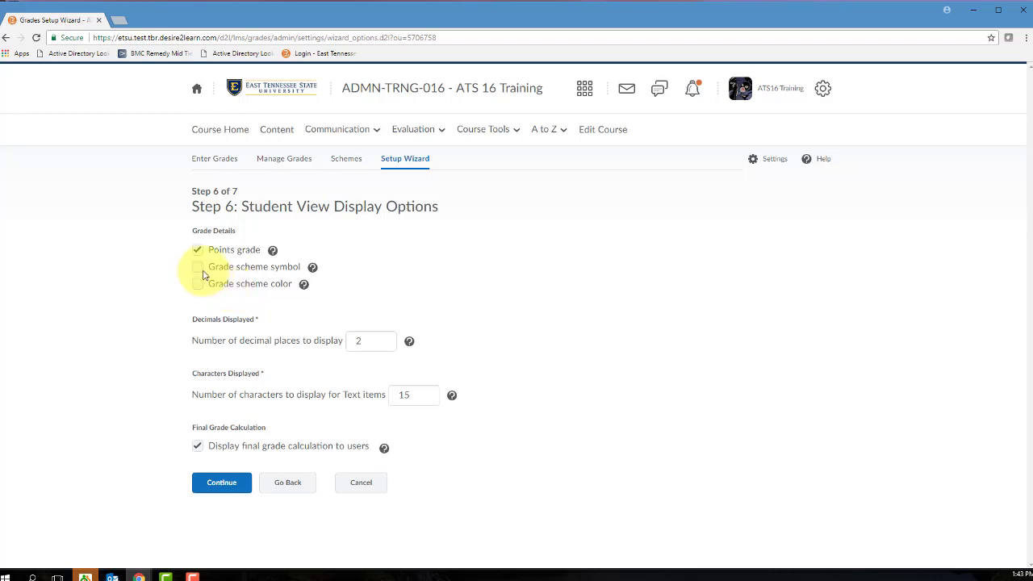
Enable the grade scheme symbol and grade scheme color in the student view display options, and continue to the summary.
click(198, 268)
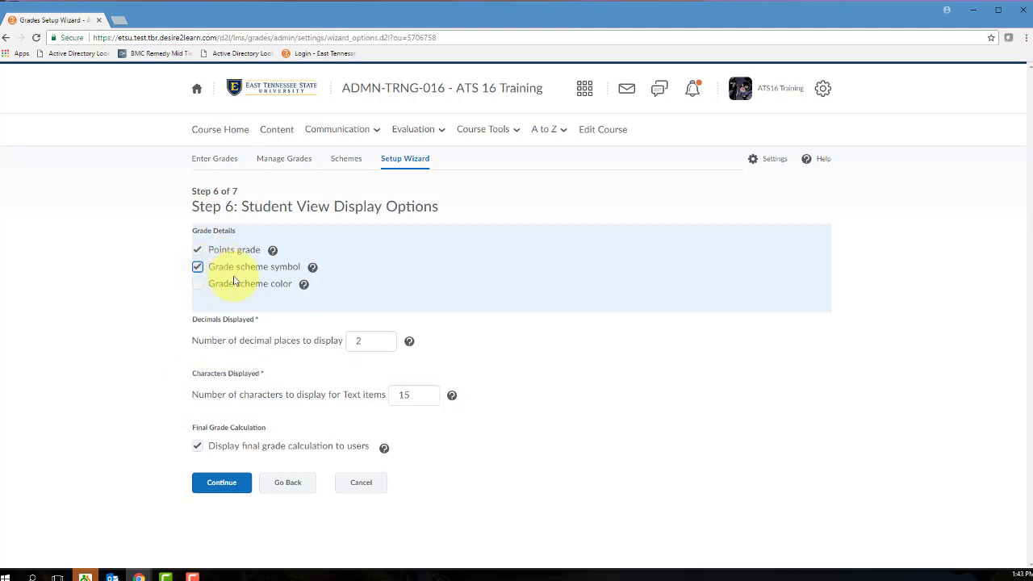
click(414, 397)
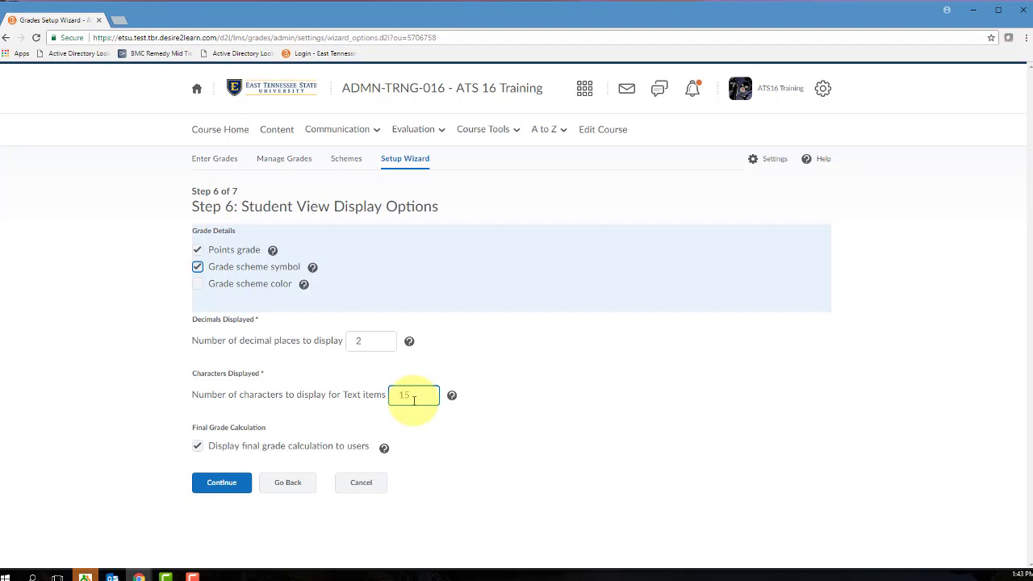
click(257, 292)
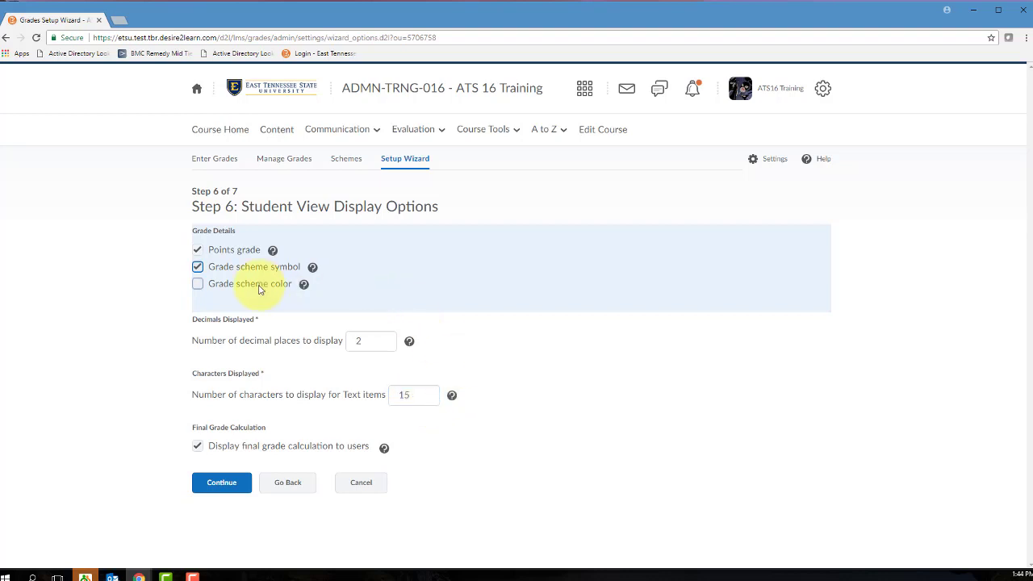
click(198, 288)
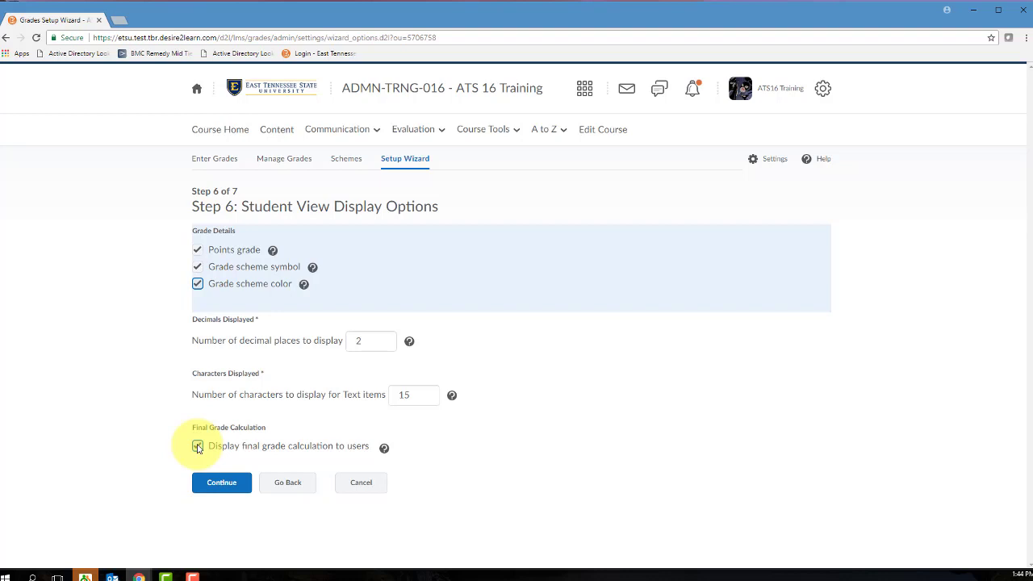
click(221, 483)
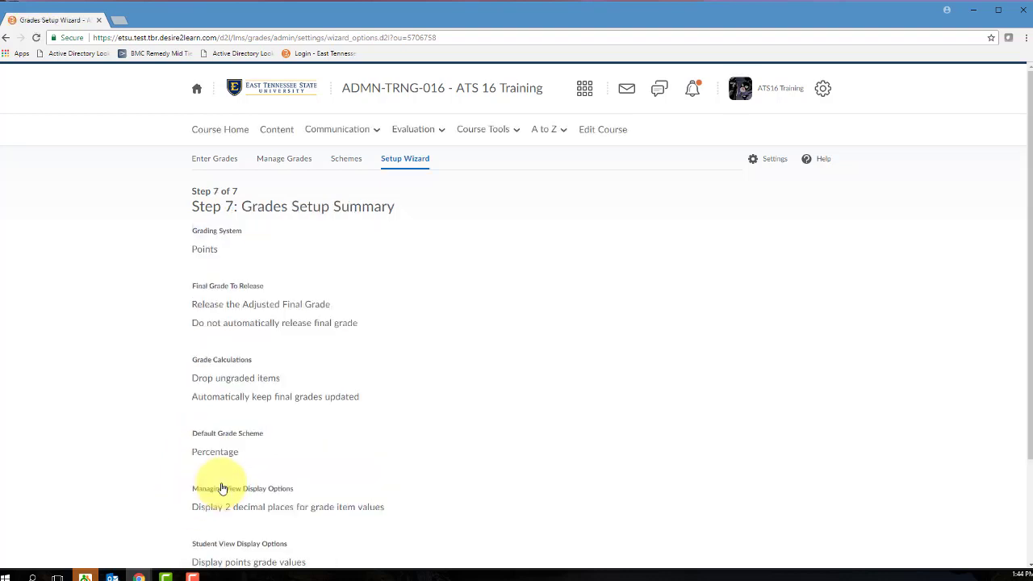
Review the grades setup summary and finish the wizard to save the grade book settings.
scroll(554, 394, down, 3)
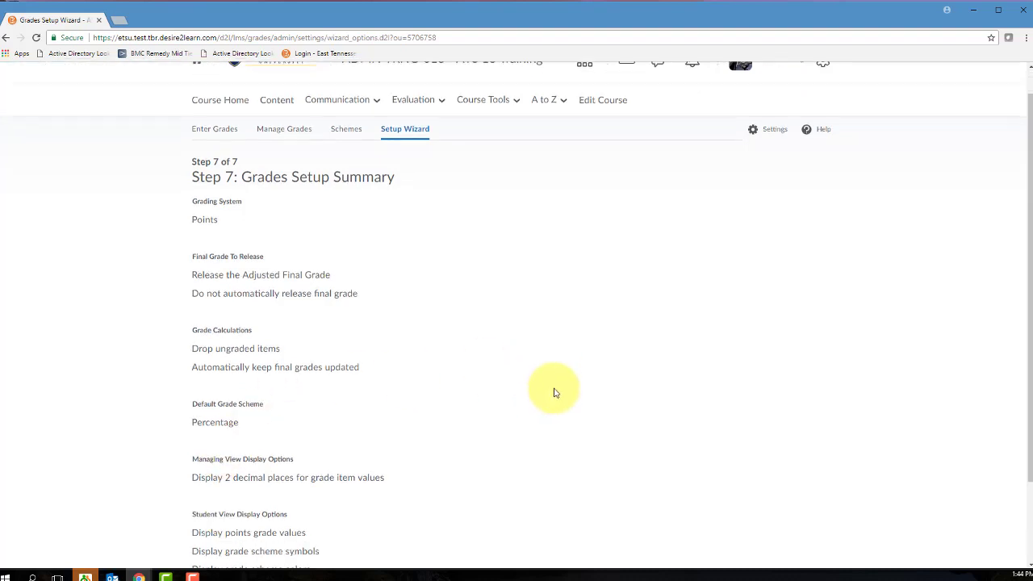
scroll(554, 393, up, 3)
scroll(553, 393, down, 3)
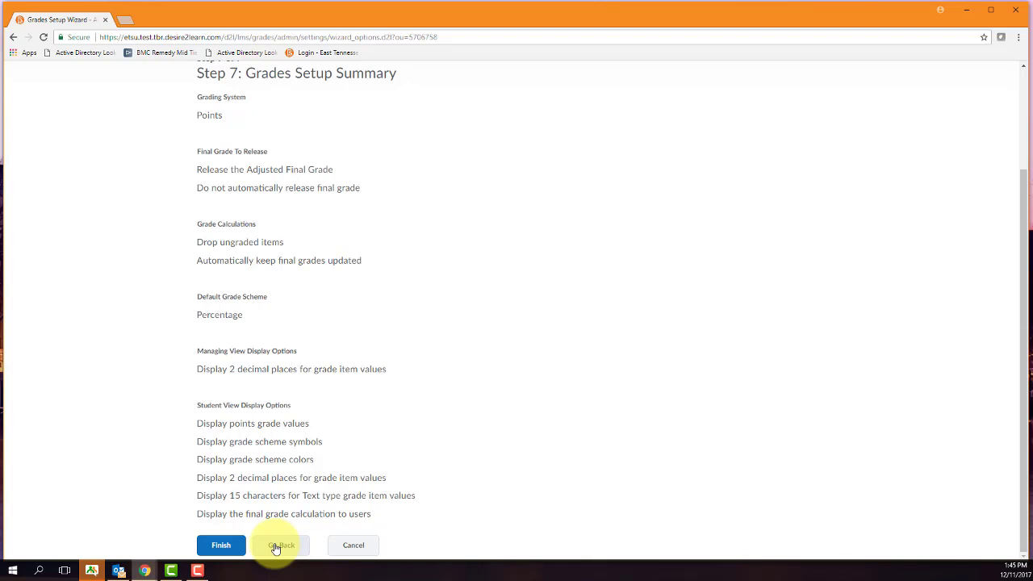
click(225, 546)
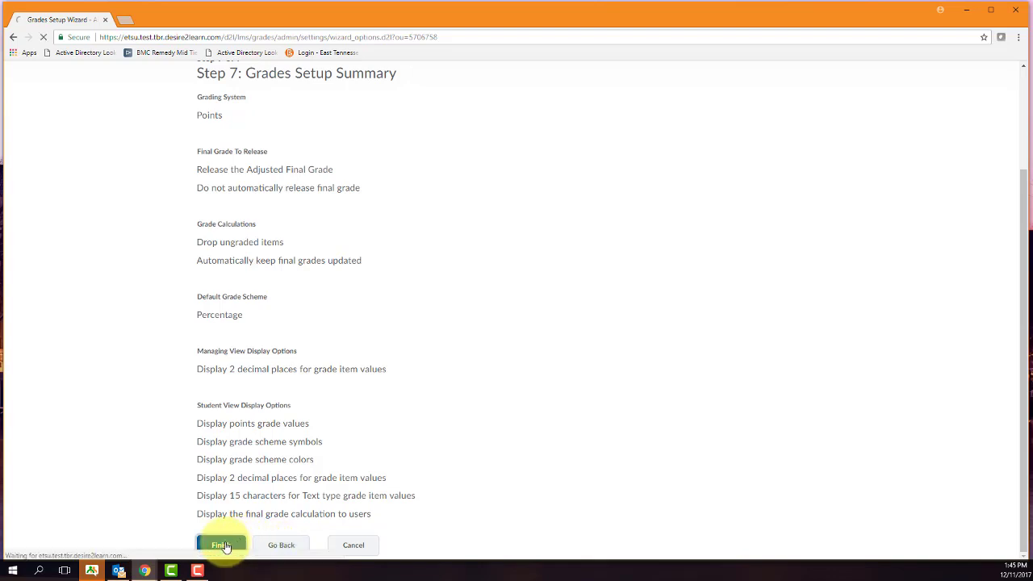